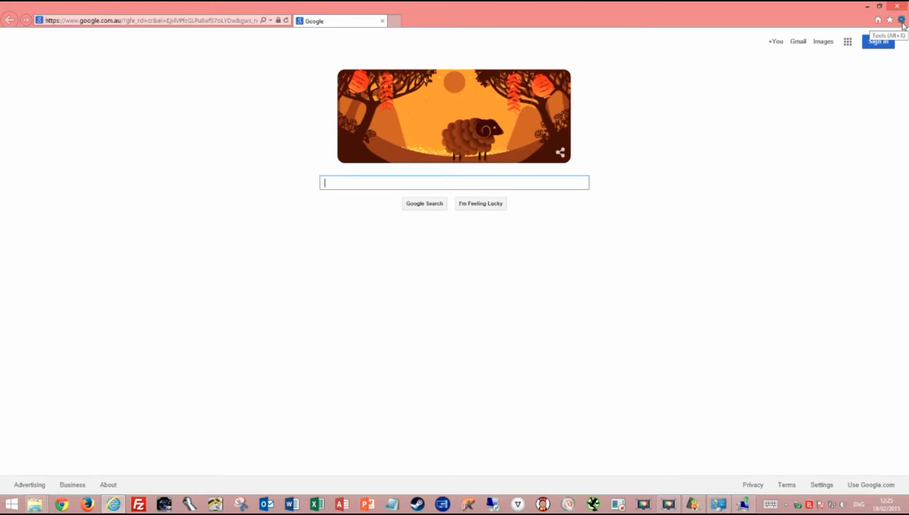
Bring up the Advanced tab of Internet Options from the Tools gear menu
left_click(901, 20)
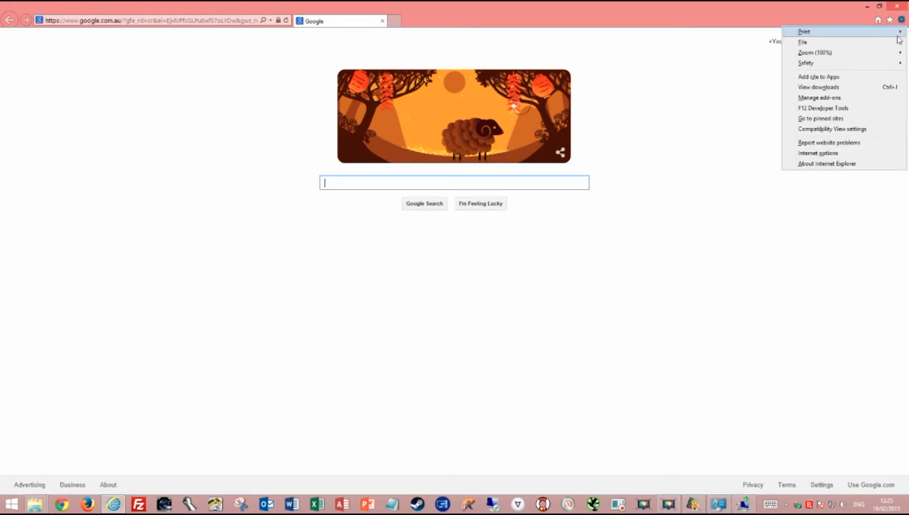
left_click(837, 154)
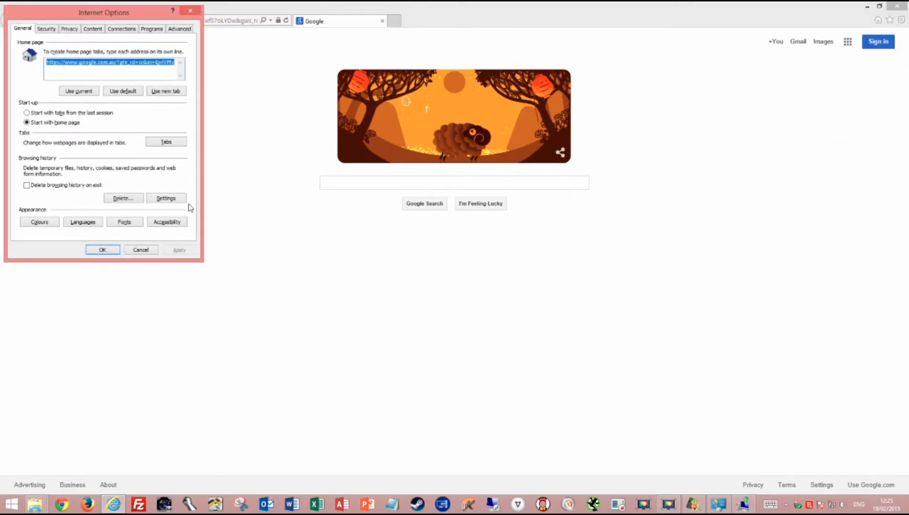
left_click(181, 29)
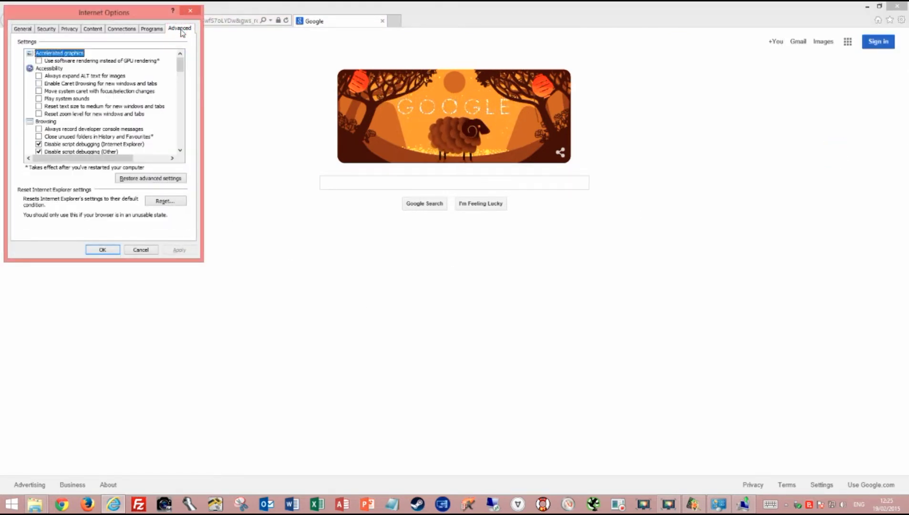
Begin the browser reset with the 'Delete personal settings' option ticked
left_click(170, 201)
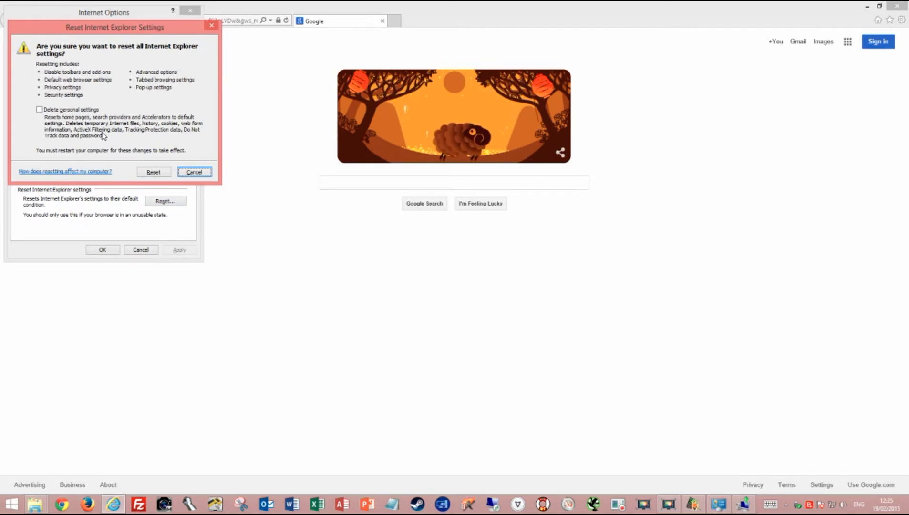
left_click(40, 110)
Confirm the reset including personal settings, then close the finished reset window
left_click(154, 172)
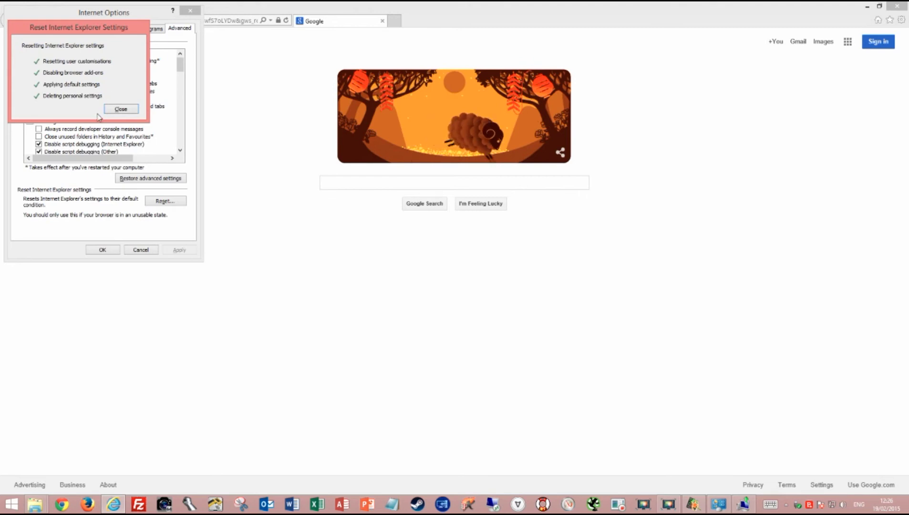
left_click(121, 111)
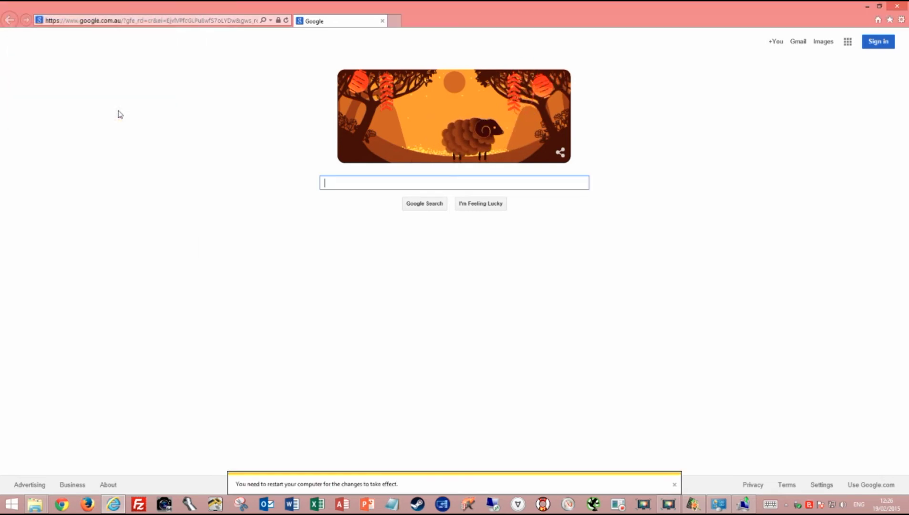